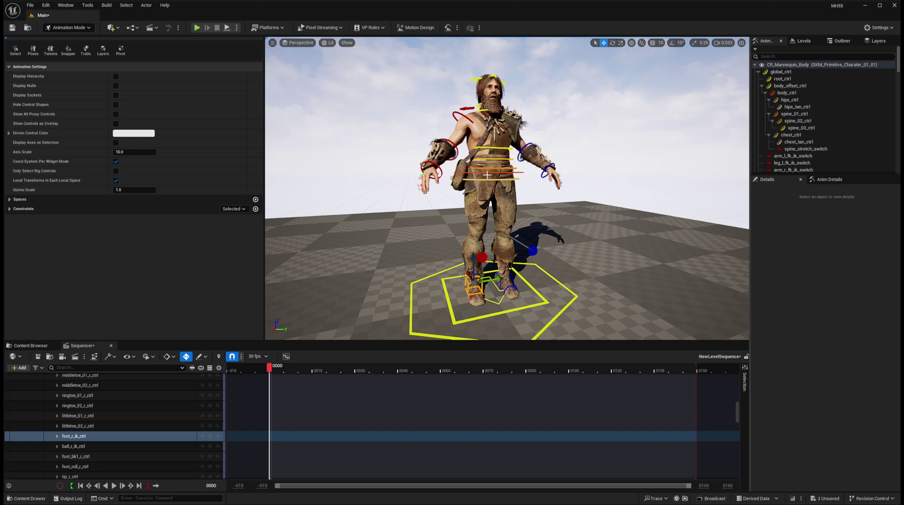
# Lift the left foot IK control (foot_l_ik_ctrl) to test it, then undo the lift
pyautogui.keyDown('alt'); pyautogui.moveTo(650, 226); pyautogui.dragTo(627, 225); pyautogui.keyUp('alt')
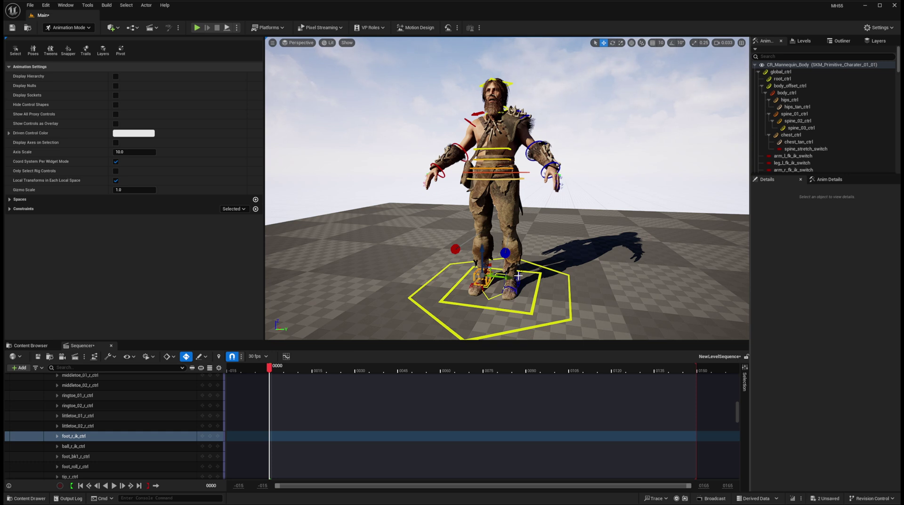
pyautogui.click(518, 275)
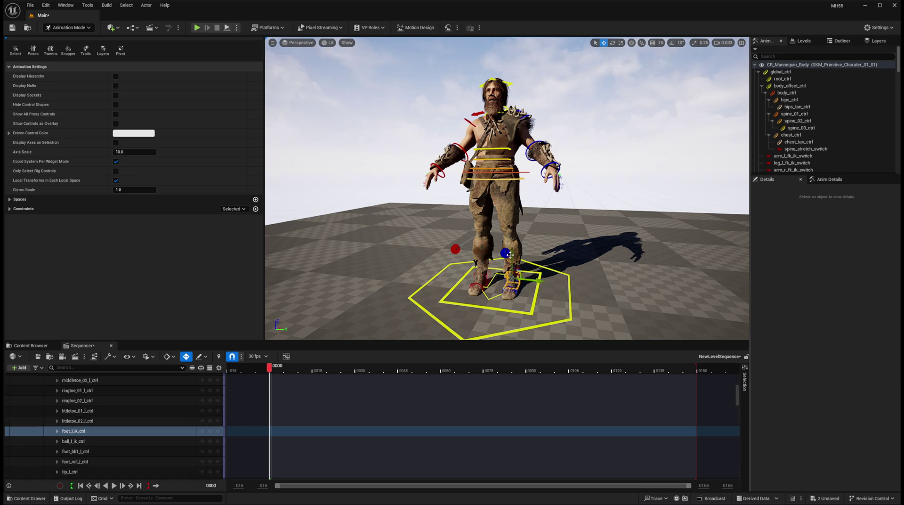
pyautogui.moveTo(512, 254); pyautogui.dragTo(514, 235)
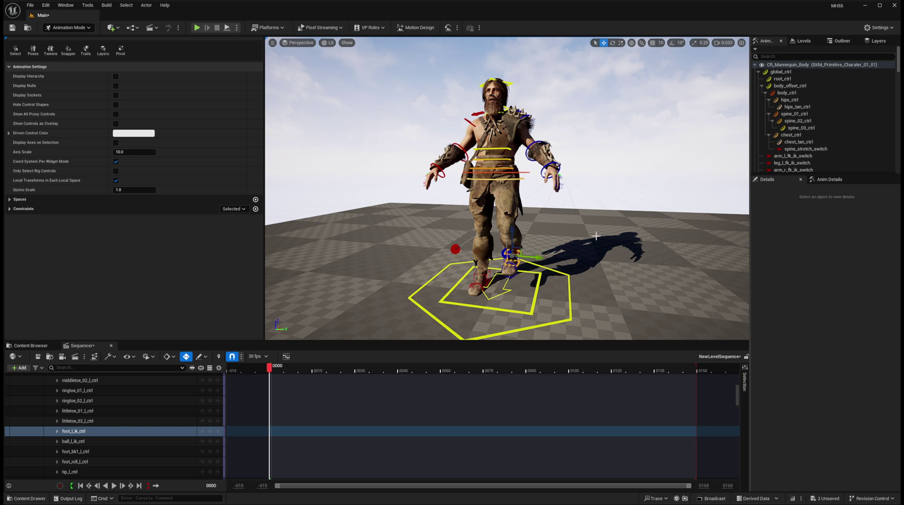
pyautogui.hotkey('ctrl', 'z')
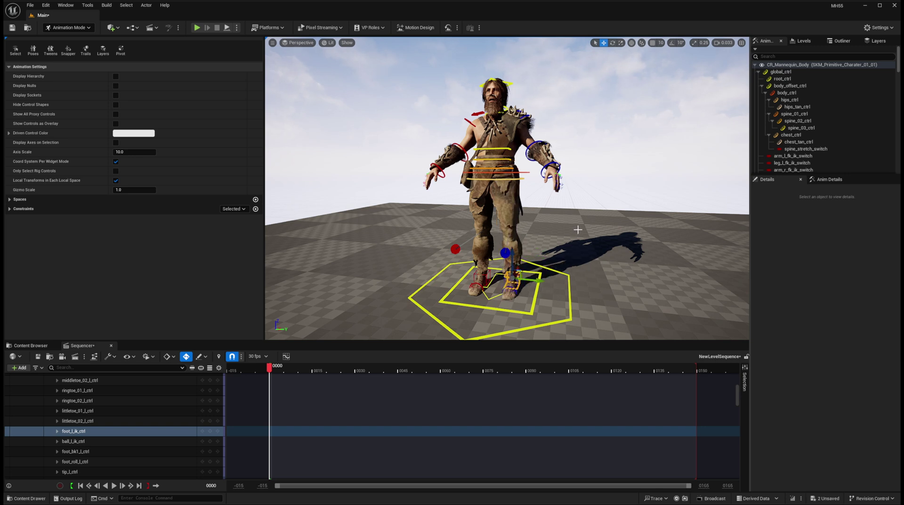
# Rotate body_ctrl to twist the torso slightly around the hips, viewing from another angle
pyautogui.keyDown('alt'); pyautogui.moveTo(522, 216); pyautogui.dragTo(490, 212); pyautogui.keyUp('alt')
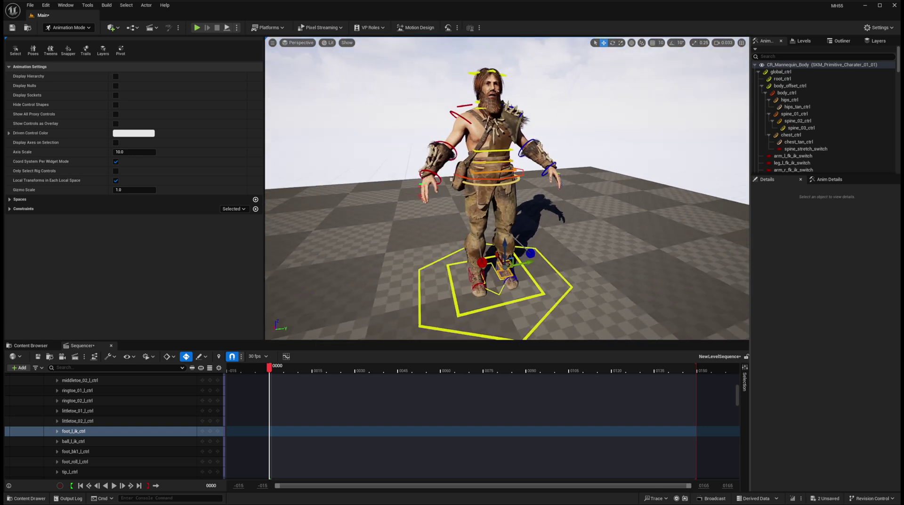
pyautogui.click(486, 178)
pyautogui.press('e')
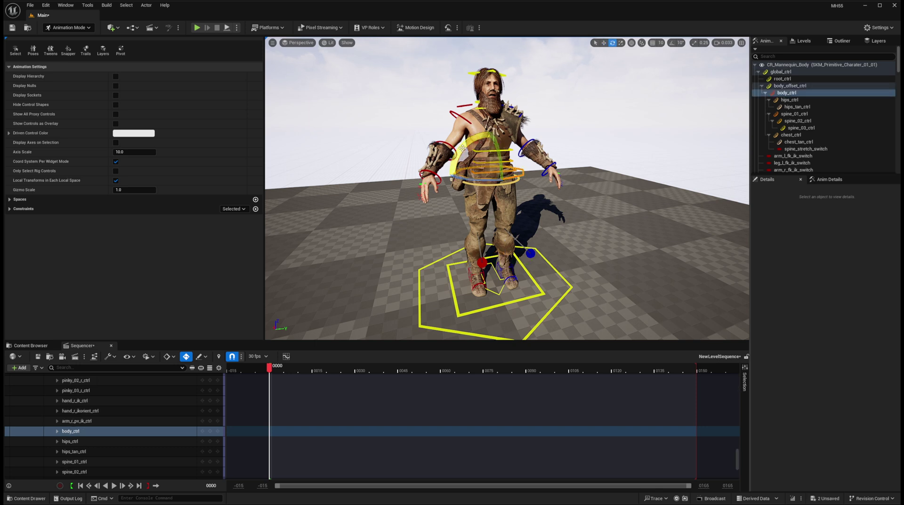
pyautogui.moveTo(489, 141); pyautogui.dragTo(589, 185)
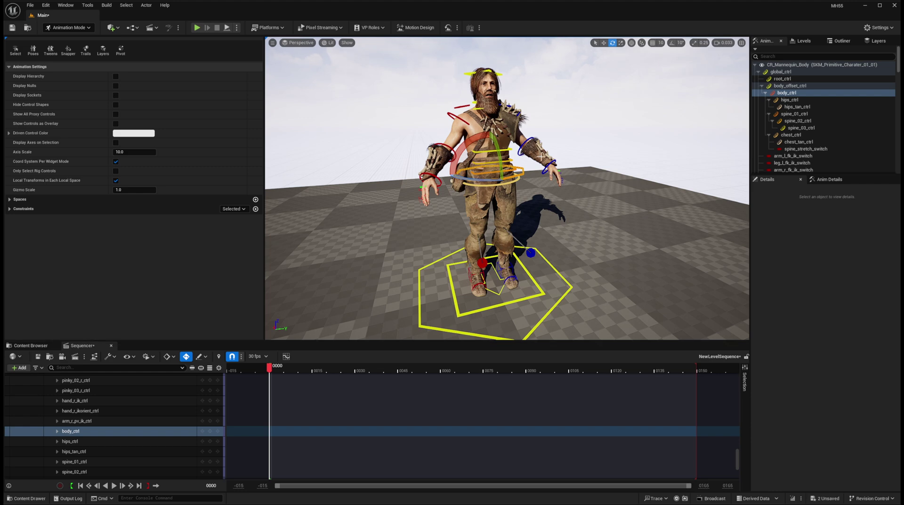
pyautogui.keyDown('alt'); pyautogui.moveTo(635, 245); pyautogui.dragTo(575, 240); pyautogui.keyUp('alt')
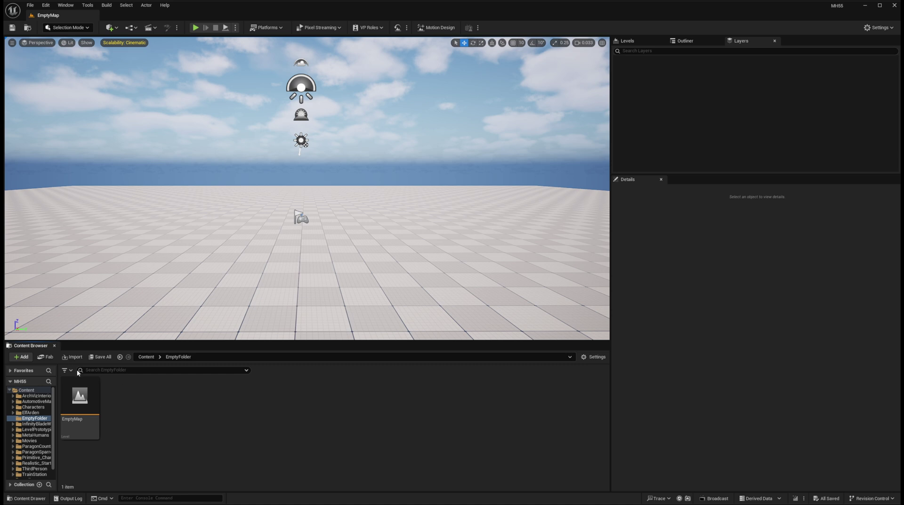
# Preview the Third Person template in the content pack browser without adding it, then open Characters
pyautogui.click(21, 358)
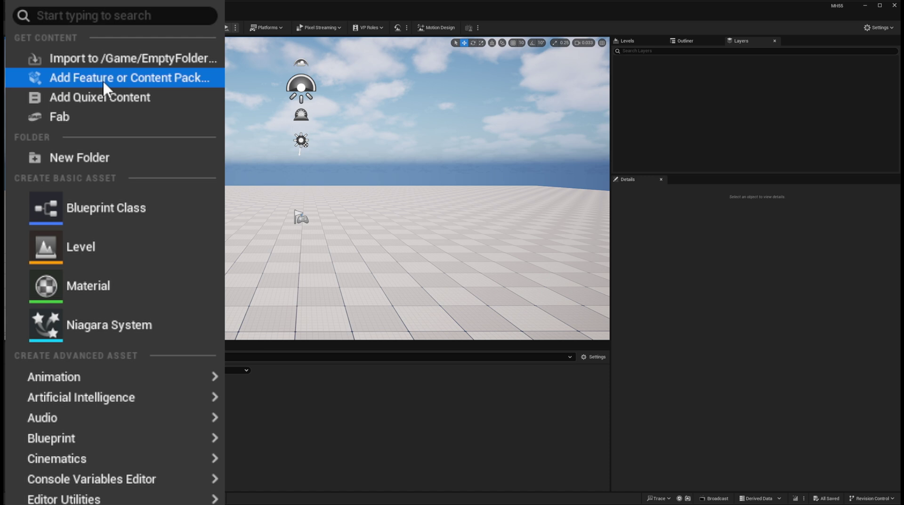
pyautogui.click(103, 79)
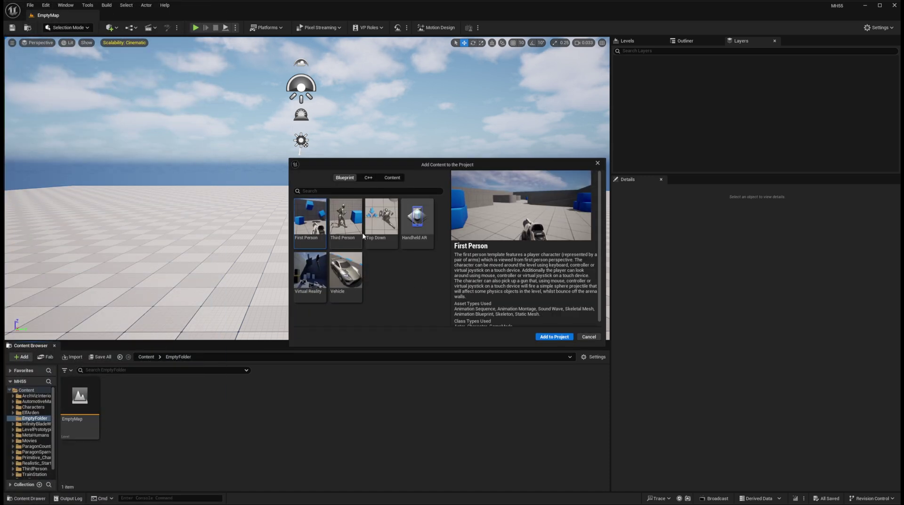
pyautogui.click(351, 223)
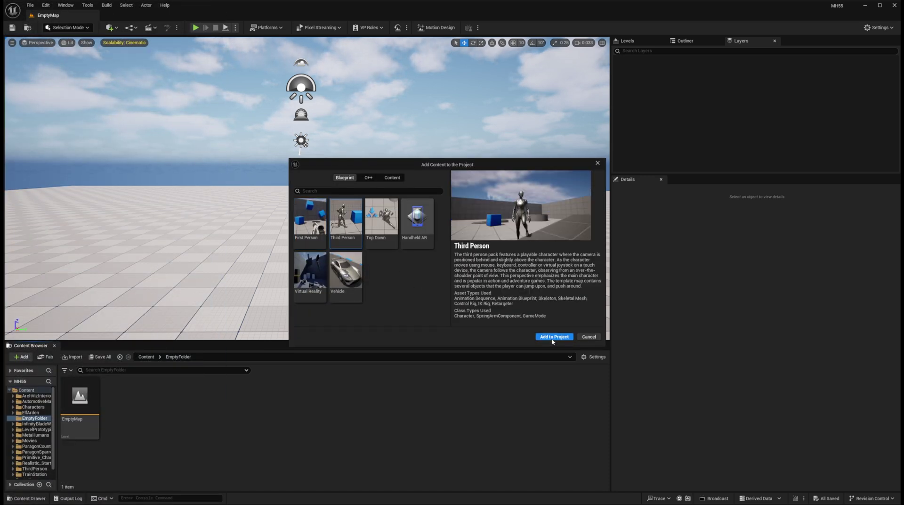
pyautogui.click(597, 164)
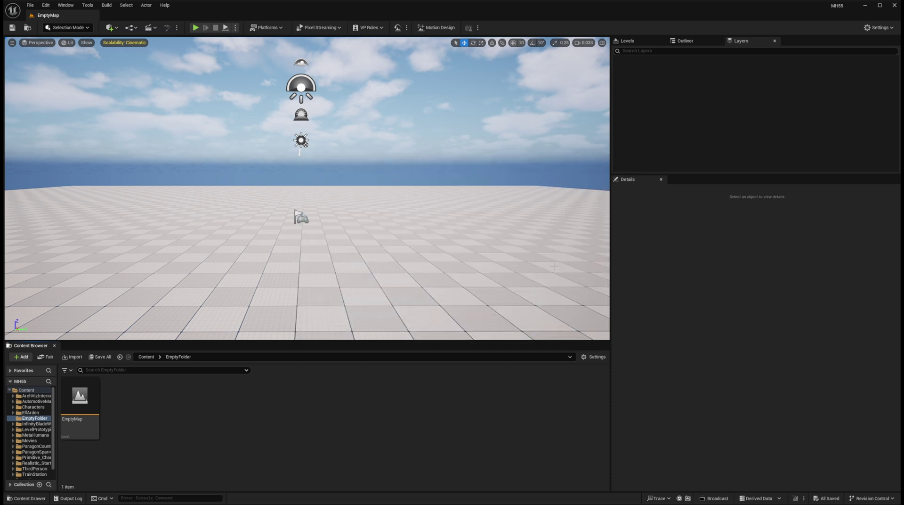
pyautogui.click(30, 407)
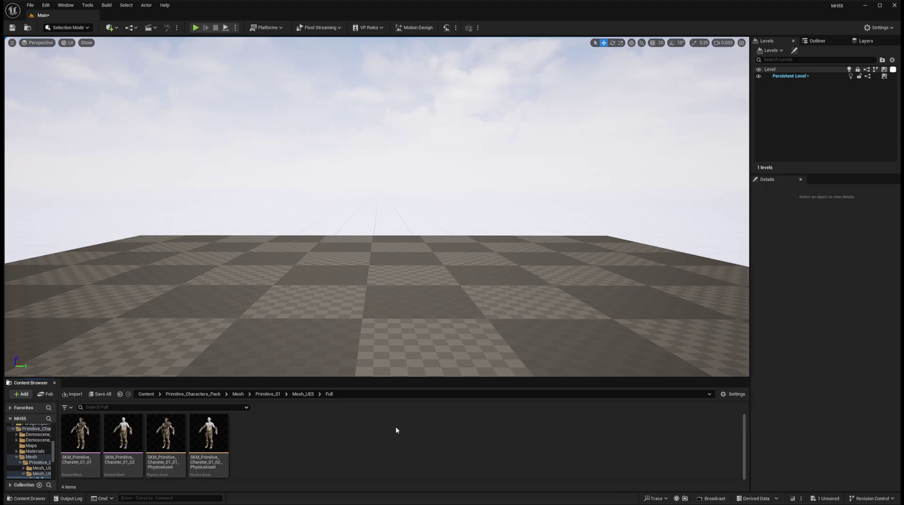
# Drag SKM_Primitive_Charater_01_01 onto the level floor and switch to the rotate gizmo
pyautogui.moveTo(80, 432); pyautogui.dragTo(443, 312)
pyautogui.press('e')
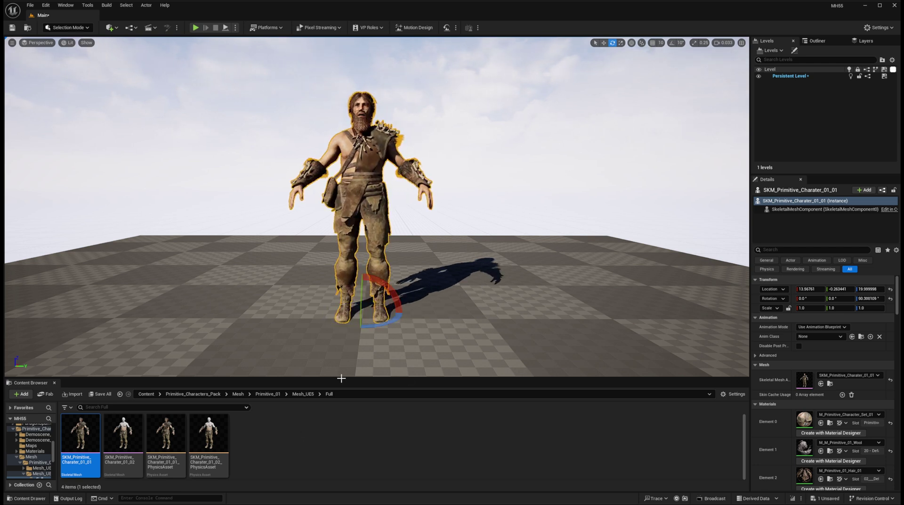
# Create a Level Sequence asset named NewLevelSequence and open it in Sequencer
pyautogui.rightClick(276, 448)
pyautogui.moveTo(448, 269)
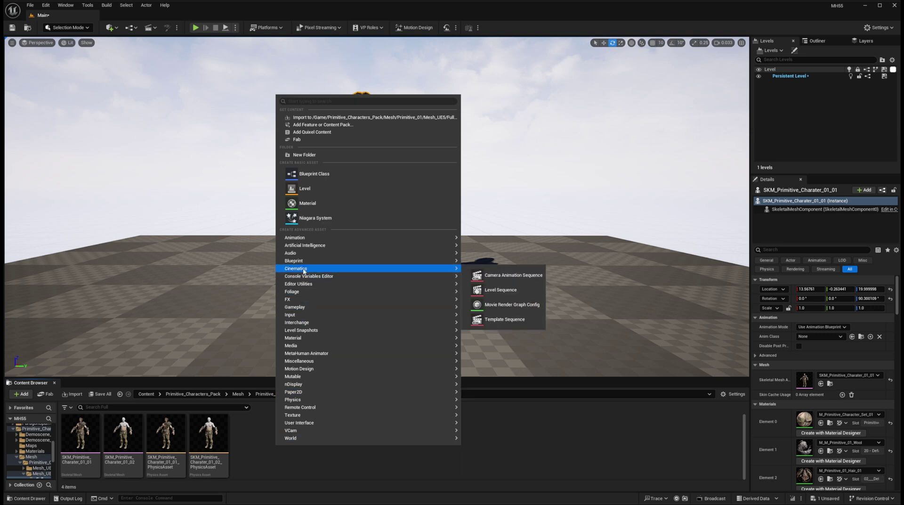
pyautogui.click(499, 290)
pyautogui.press('Return')
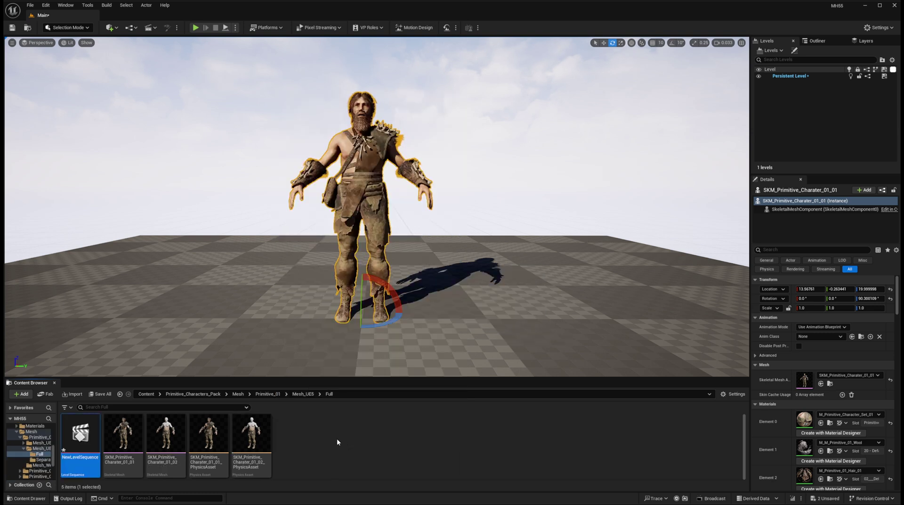
pyautogui.doubleClick(80, 435)
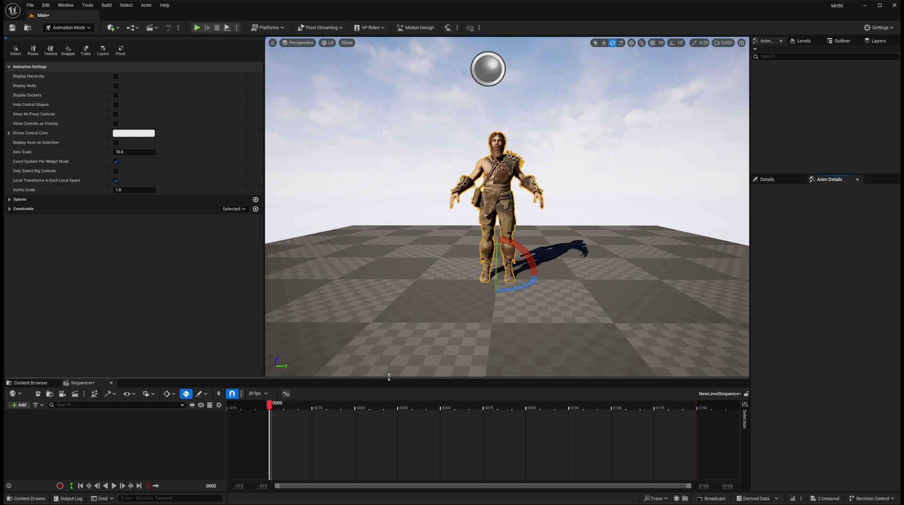
# Add the primitive character to the sequence and delete its Animation track, keeping Transform
pyautogui.moveTo(389, 376); pyautogui.dragTo(388, 340)
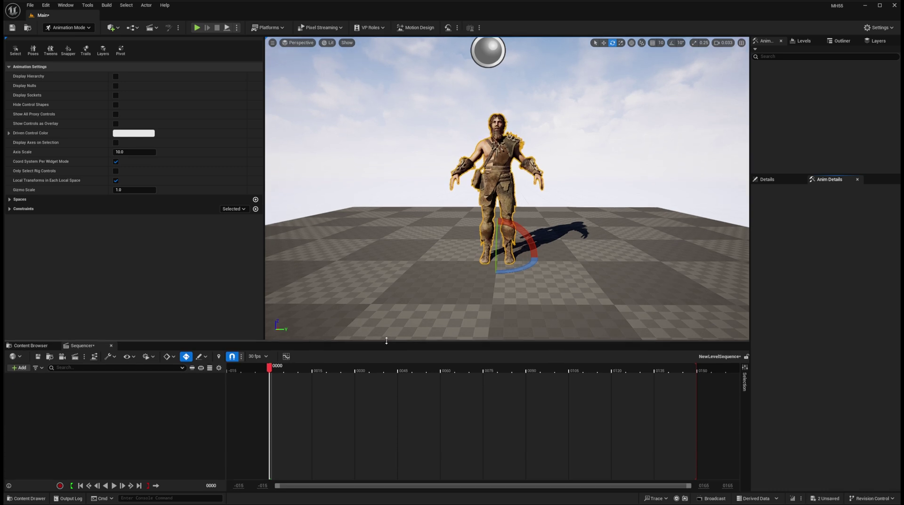
pyautogui.click(21, 367)
pyautogui.moveTo(56, 234)
pyautogui.click(139, 241)
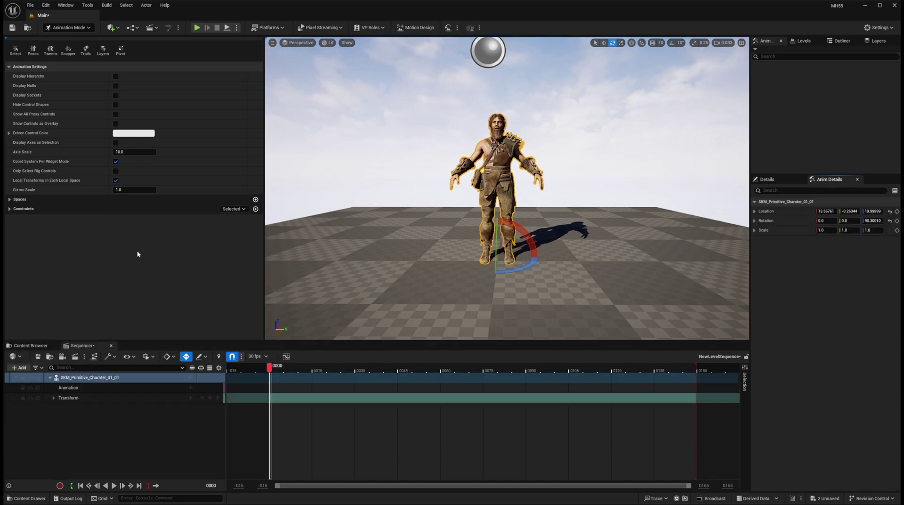
pyautogui.click(105, 388)
pyautogui.press('Delete')
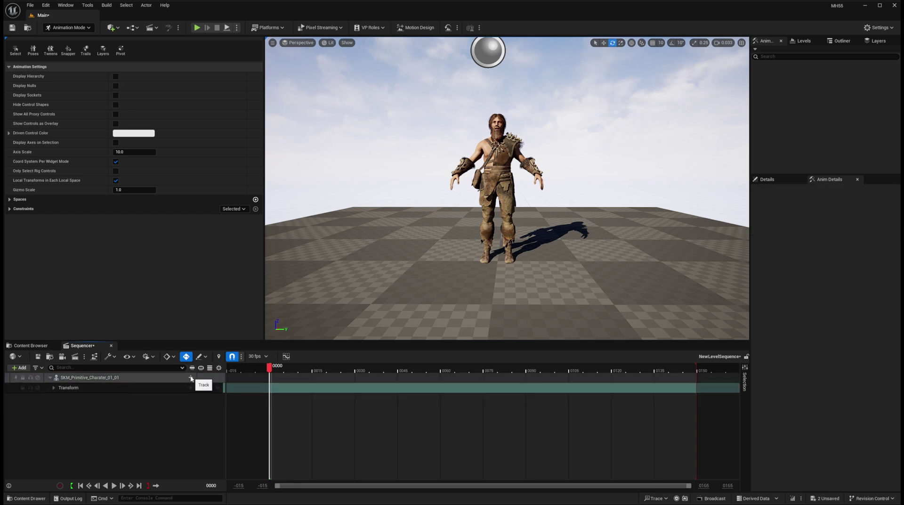
# Browse the character's Control Rig track options, then dismiss the list without adding one
pyautogui.click(191, 378)
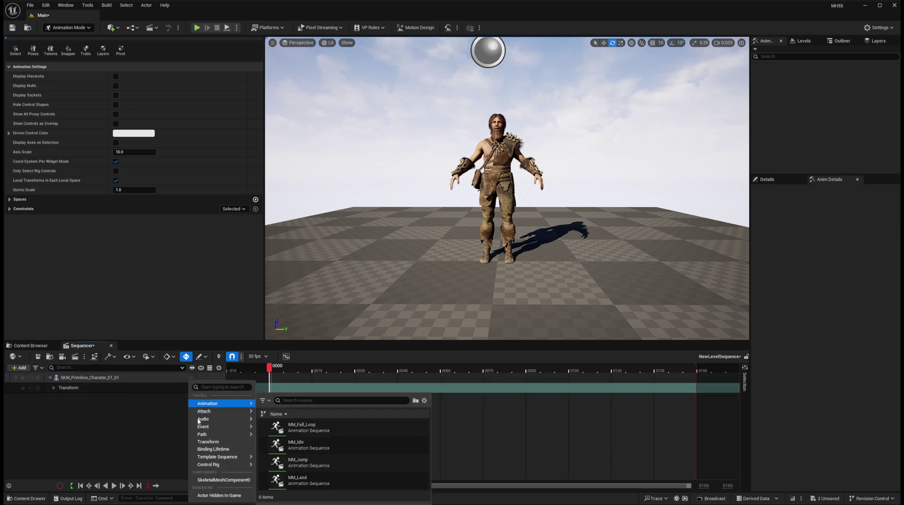
pyautogui.moveTo(215, 465)
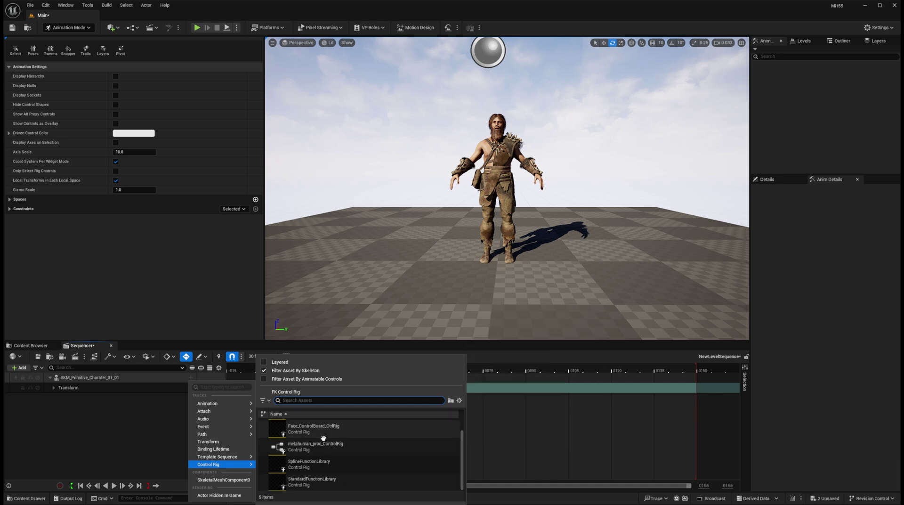
pyautogui.scroll(-2, 325, 433)
pyautogui.click(518, 197)
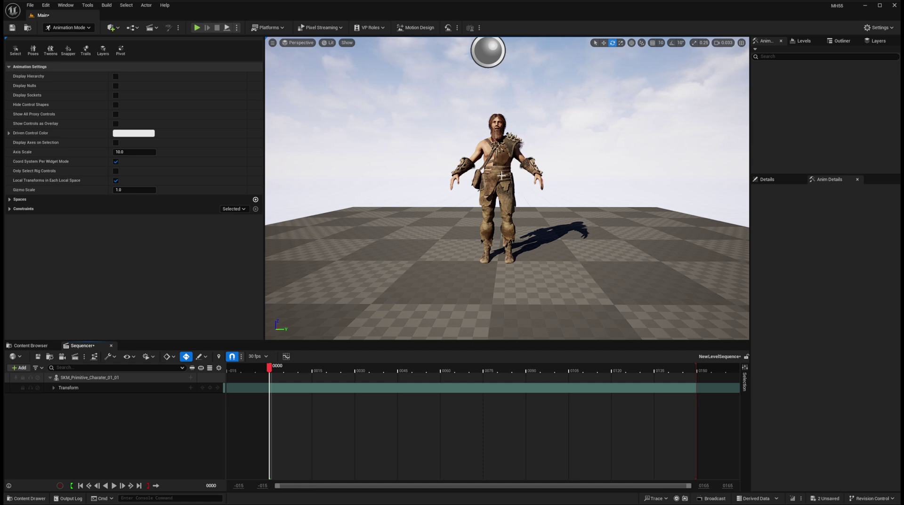
# Select the primitive character in the viewport and show its full actor Details
pyautogui.scroll(2, 501, 175)
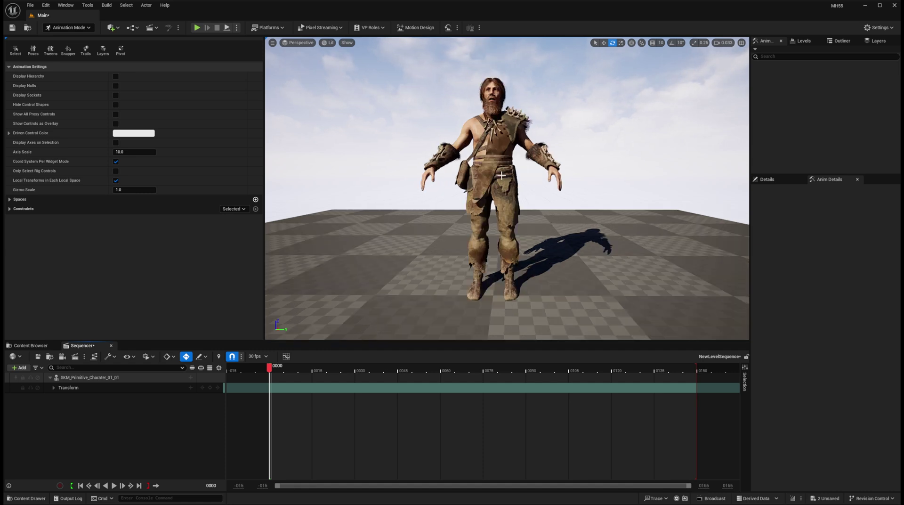
pyautogui.click(487, 135)
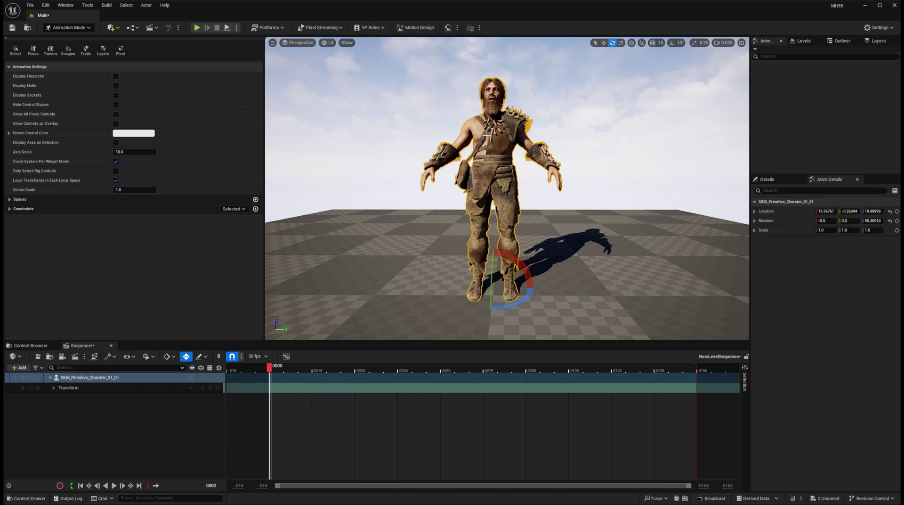
pyautogui.click(764, 180)
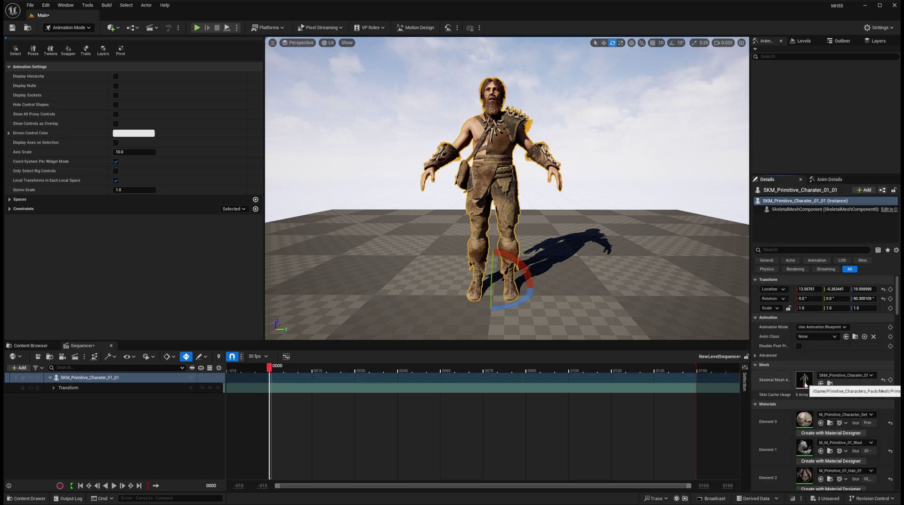
# Add SK_Mannequin as a compatible skeleton in SKM_Manny_Skeleton's retargeting settings, save, and close the editor
pyautogui.doubleClick(805, 383)
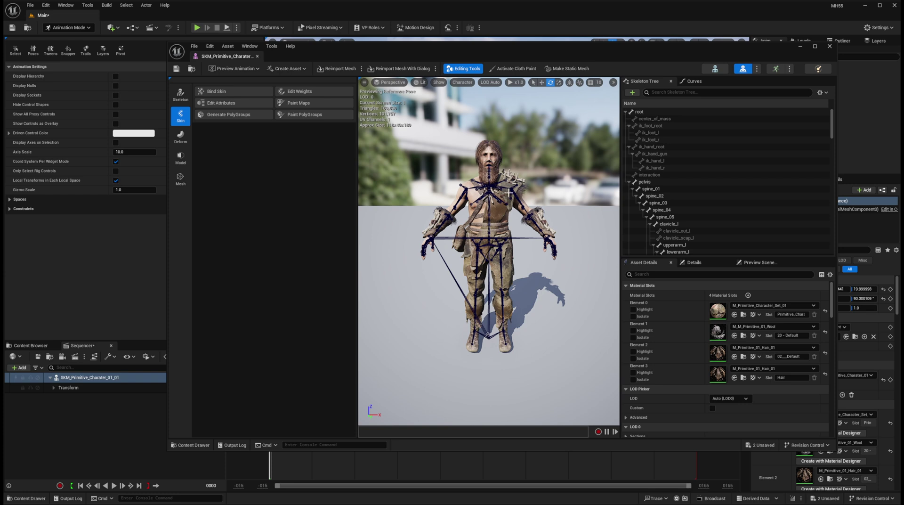
pyautogui.click(715, 69)
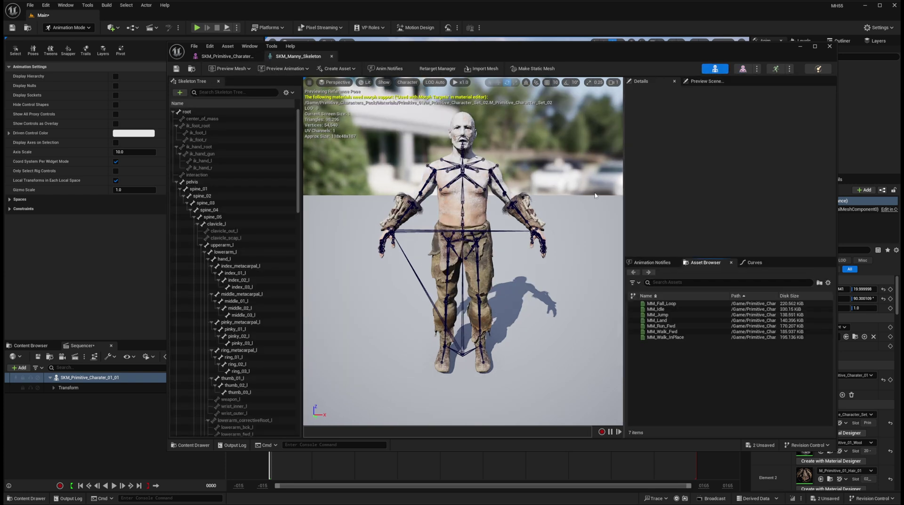
pyautogui.click(437, 68)
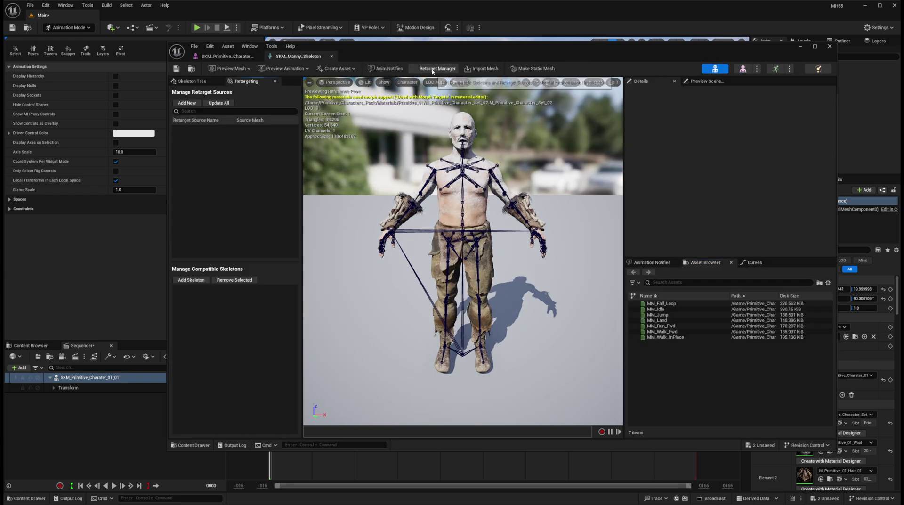
pyautogui.click(200, 281)
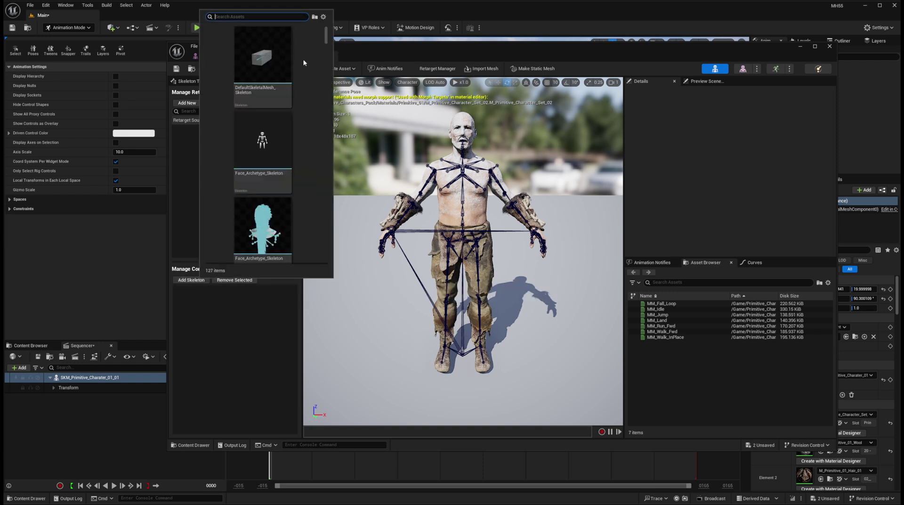
pyautogui.write('Mann')
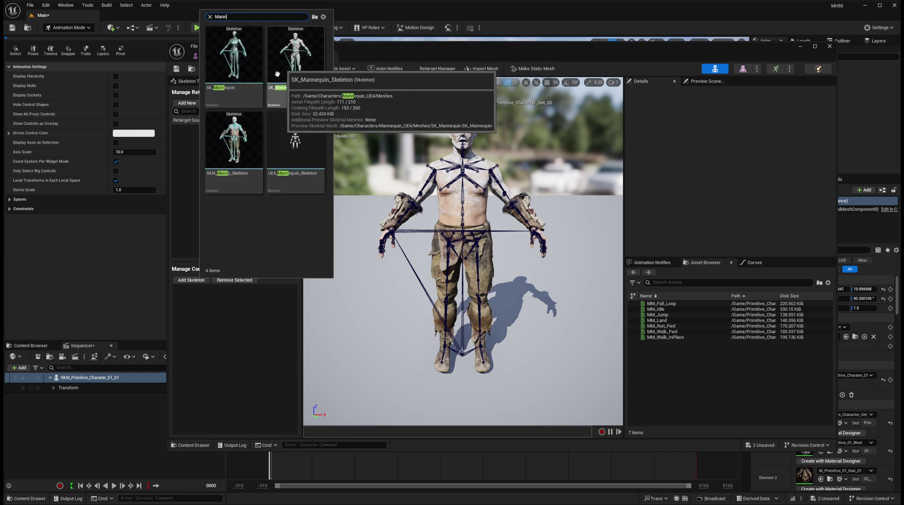
pyautogui.moveTo(222, 62)
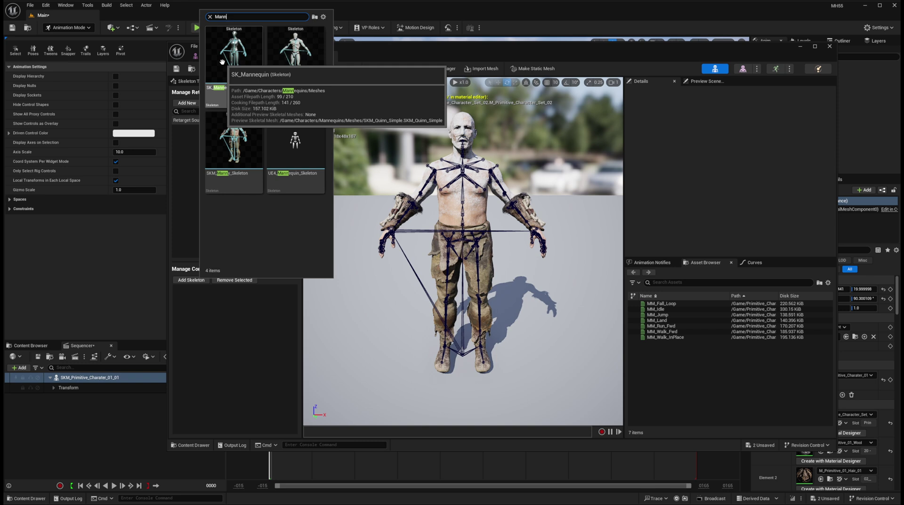
pyautogui.click(230, 58)
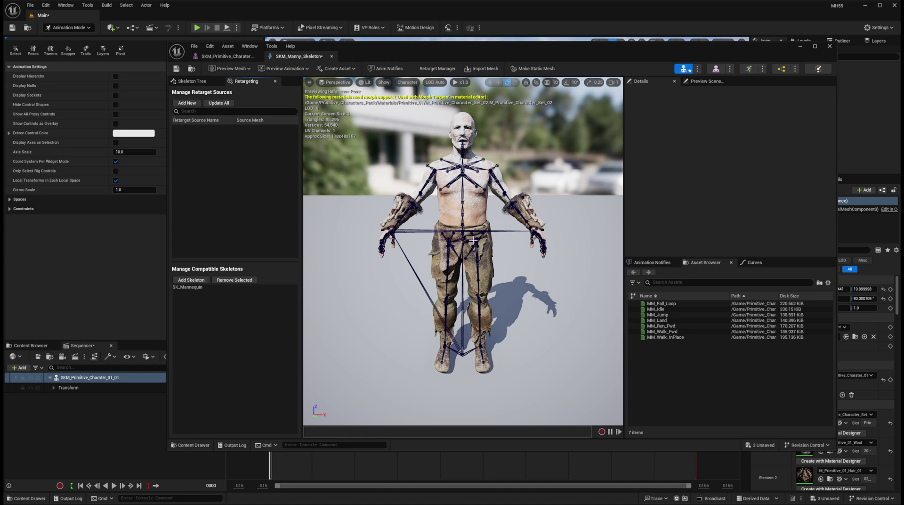
pyautogui.click(176, 68)
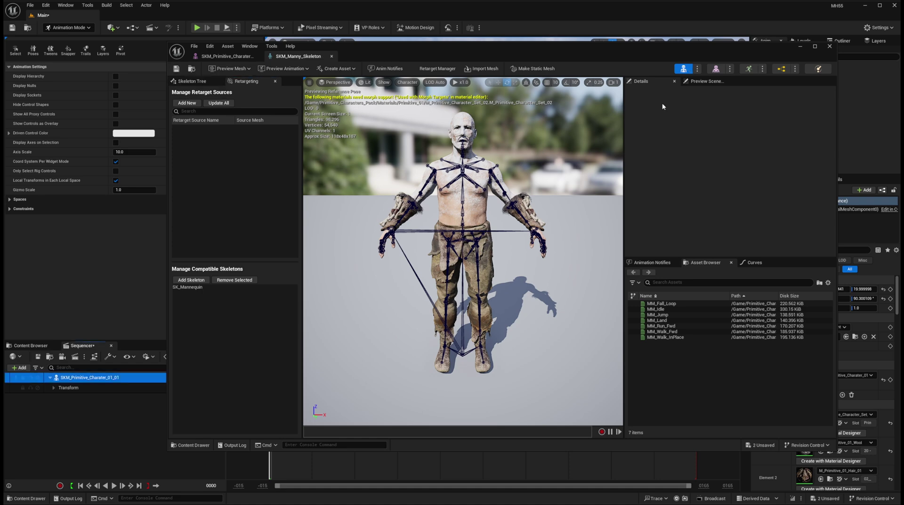
pyautogui.click(829, 46)
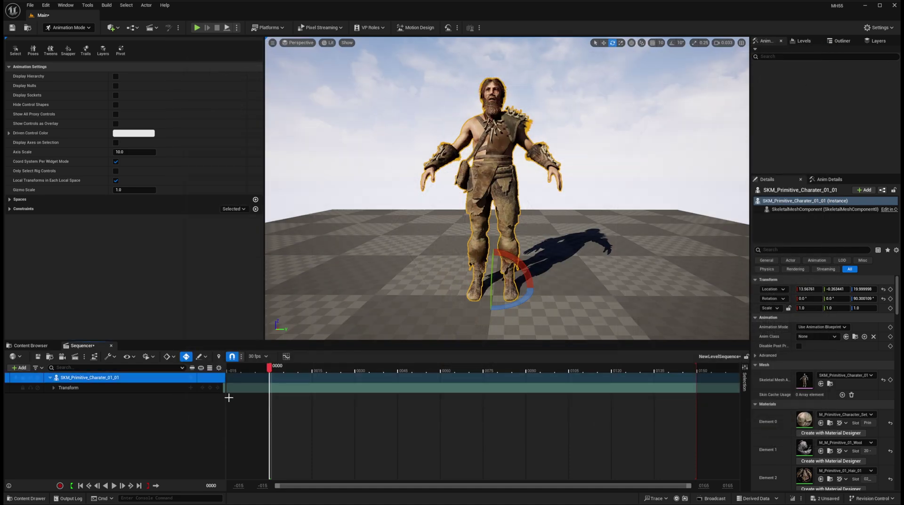
# Add a CR_Mannequin_Body Control Rig track to the character's sequencer row
pyautogui.click(190, 377)
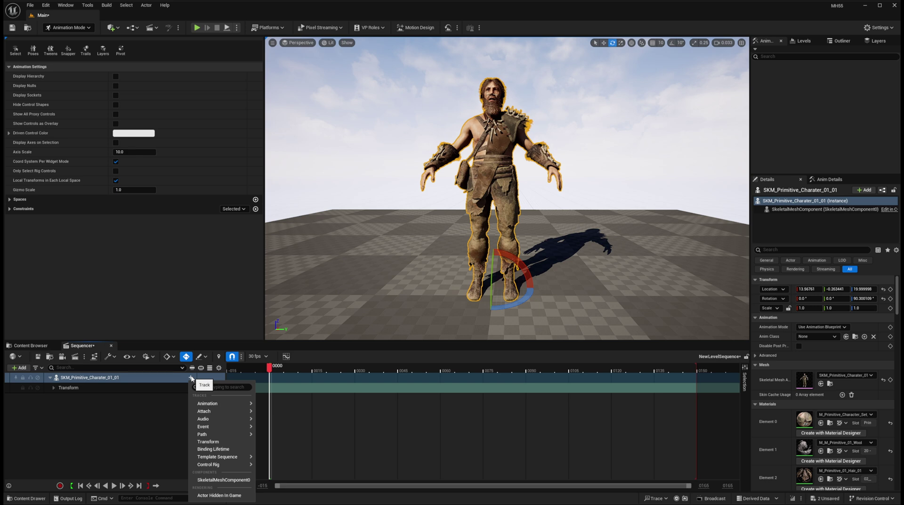
pyautogui.moveTo(221, 464)
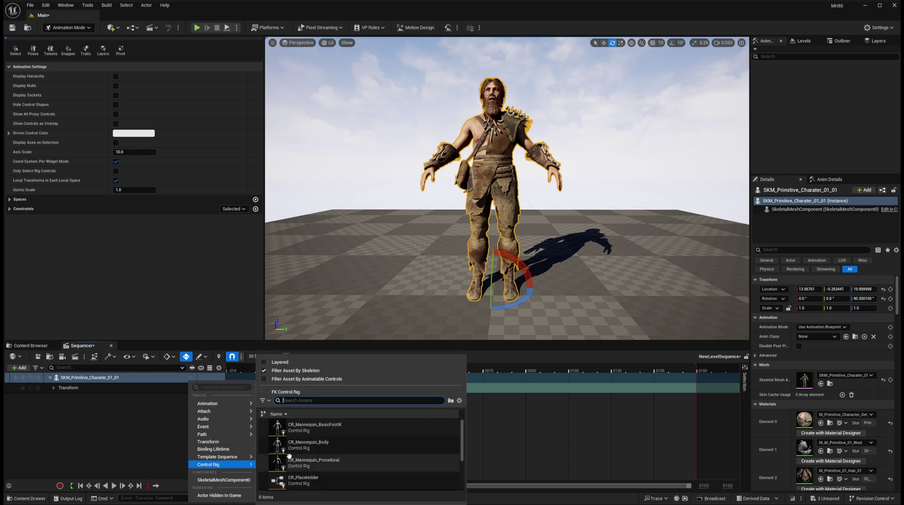
pyautogui.click(322, 446)
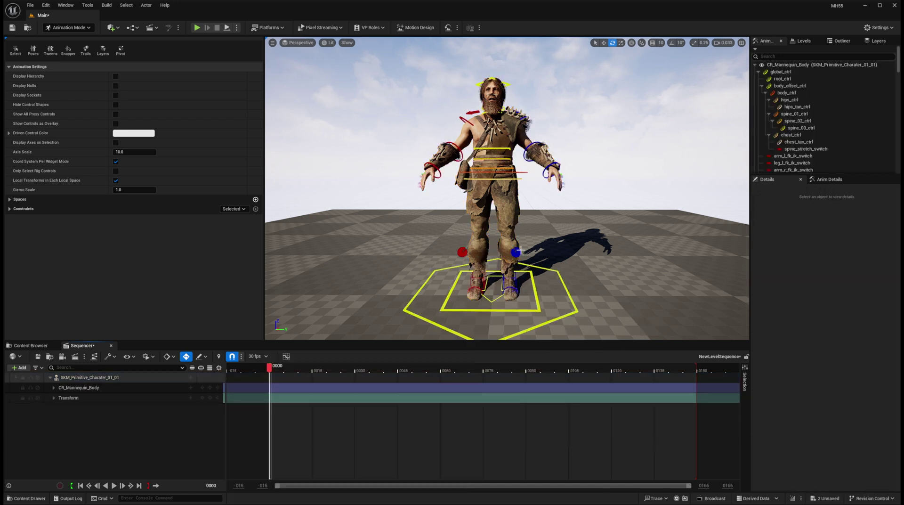
# Move foot_r_ik_ctrl upward with the translate gizmo to lift the right leg, then undo
pyautogui.click(488, 279)
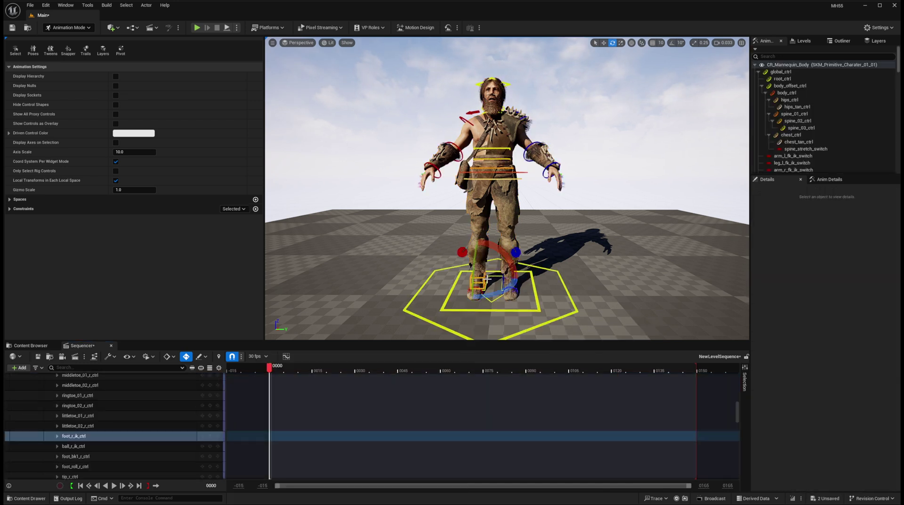
pyautogui.press('w')
pyautogui.moveTo(479, 264); pyautogui.dragTo(468, 223)
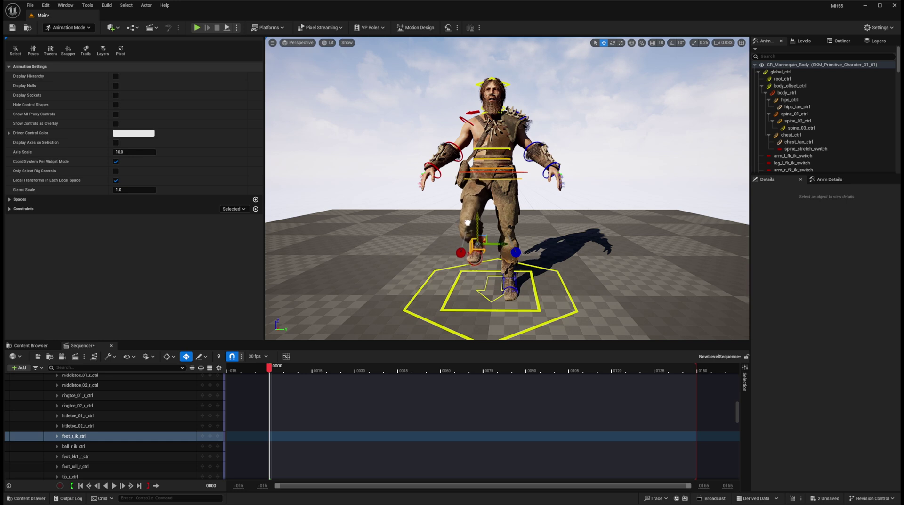
pyautogui.hotkey('ctrl', 'z')
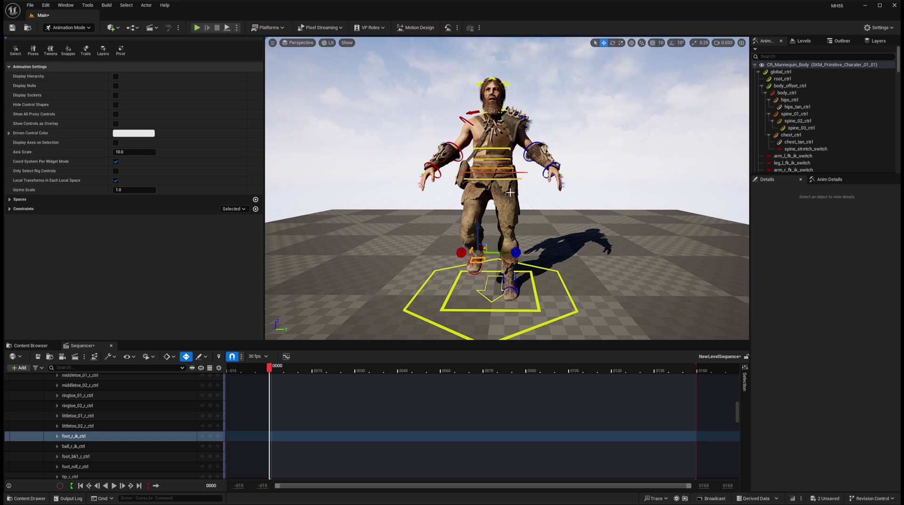